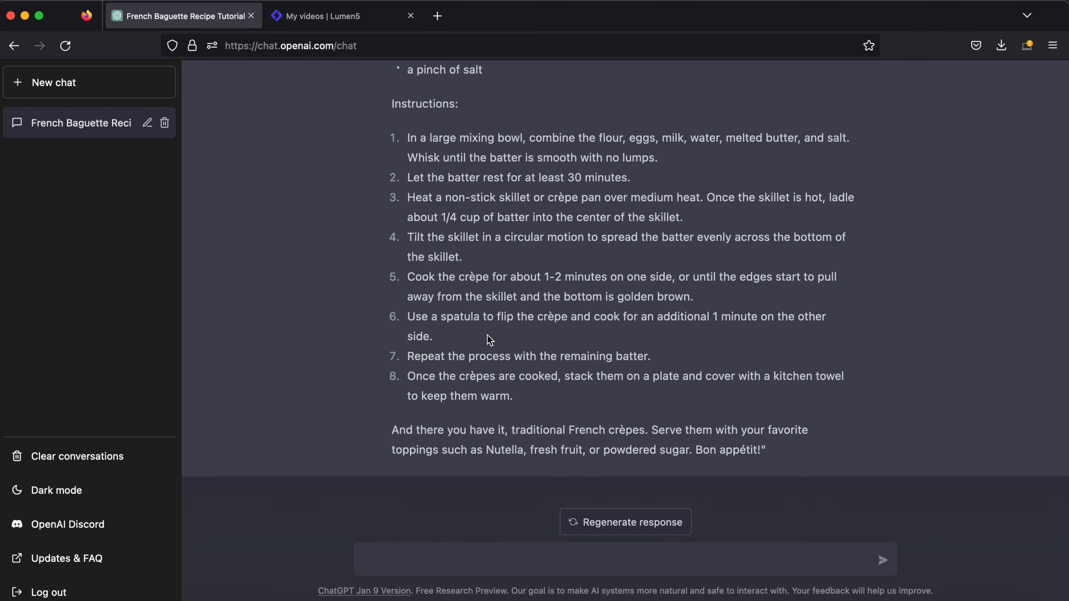
- Copy the full crèpe recipe script from the narrator's welcome to "Bon appétit!" and switch to Lumen5
{"action": "scroll", "coordinate": [556, 411], "scroll_direction": "up", "scroll_amount": 10}
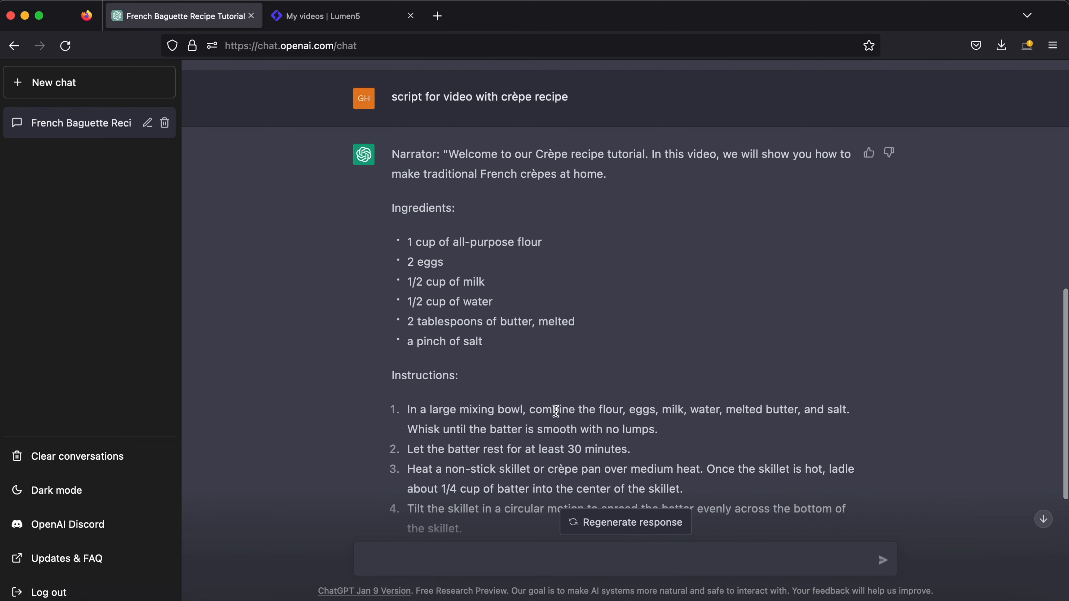
{"action": "left_click_drag", "start_coordinate": [394, 153], "coordinate": [758, 465]}
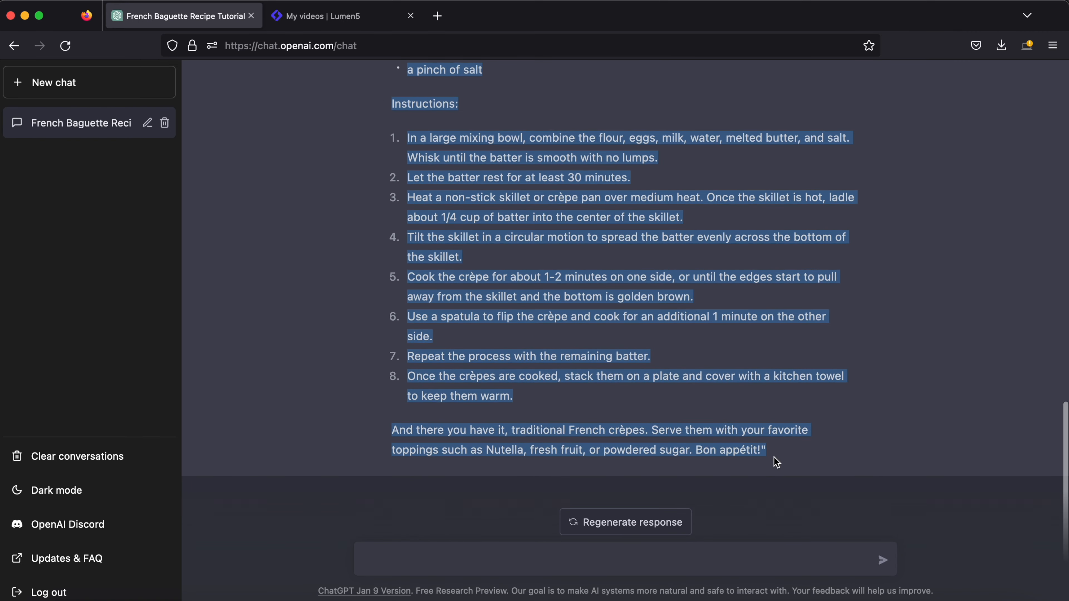
{"action": "left_click", "coordinate": [317, 18]}
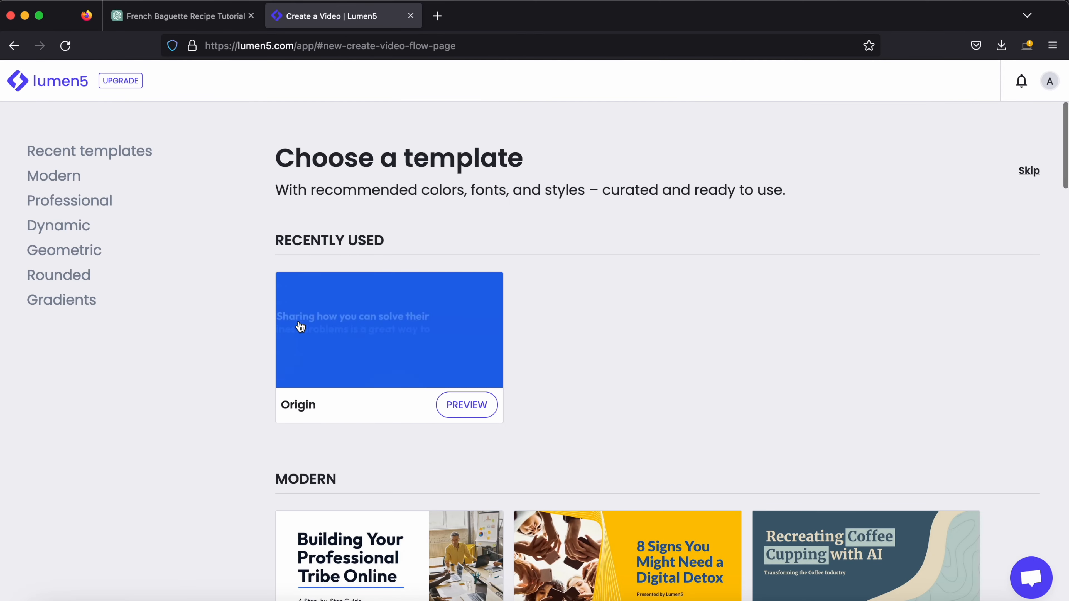
- Look through the video templates and skip the template choice to open a new untitled video
{"action": "scroll", "coordinate": [370, 423], "scroll_direction": "down", "scroll_amount": 7}
{"action": "scroll", "coordinate": [370, 423], "scroll_direction": "up", "scroll_amount": 7}
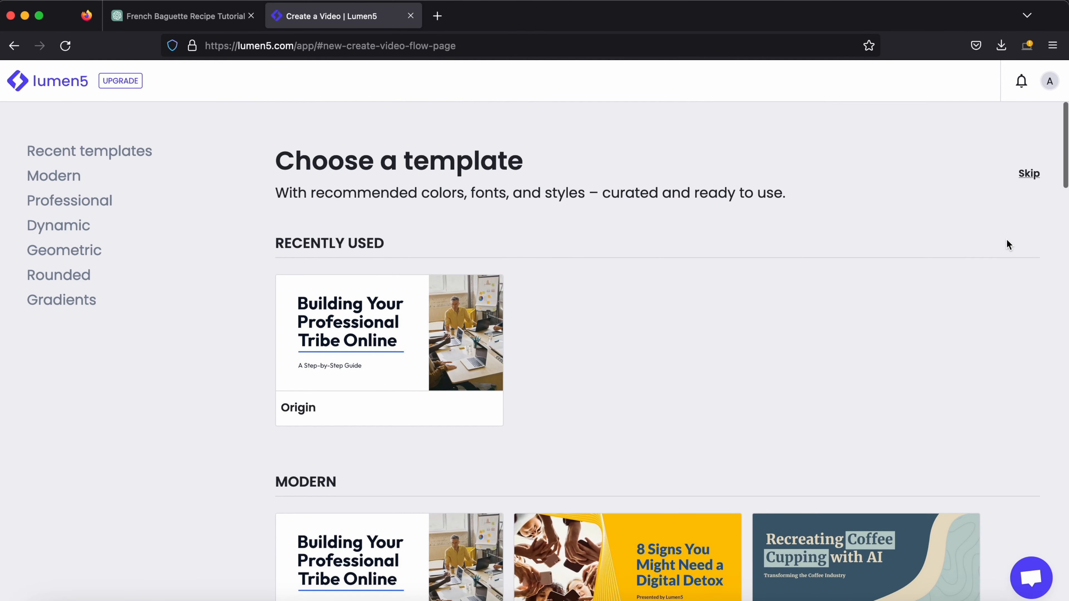
{"action": "left_click", "coordinate": [1028, 171]}
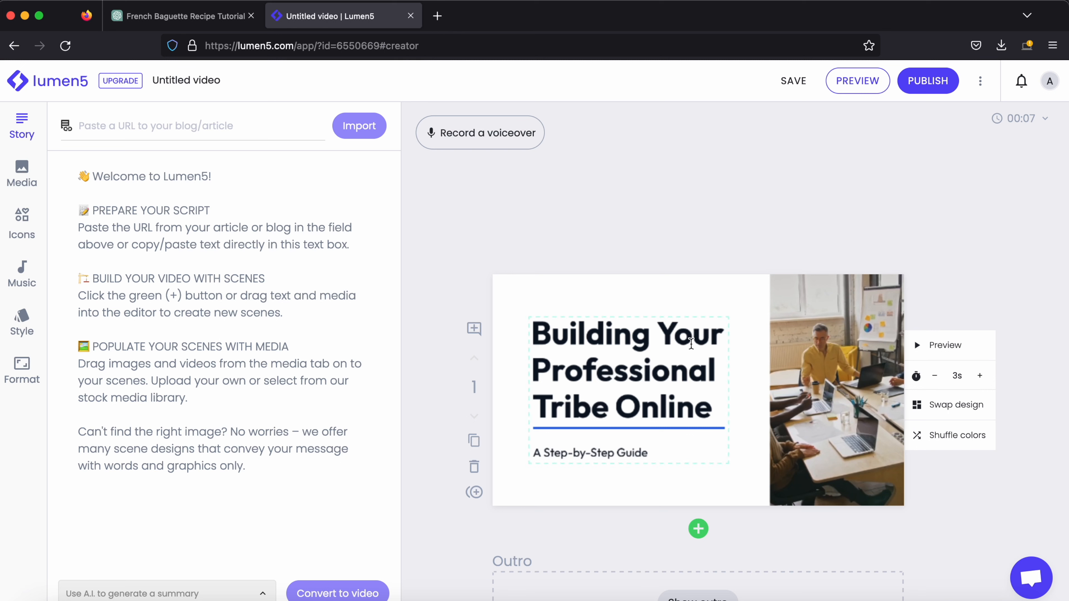
- Paste the copied crèpe recipe script into the story text area
{"action": "left_click", "coordinate": [75, 180]}
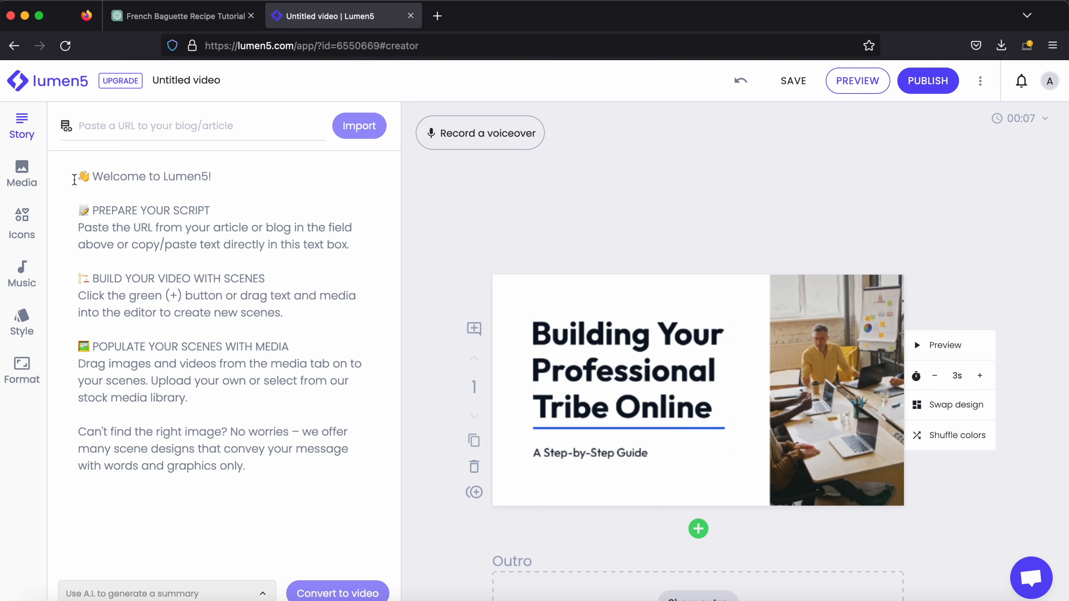
{"action": "key", "text": "ctrl+v"}
{"action": "scroll", "coordinate": [264, 491], "scroll_direction": "down", "scroll_amount": 2}
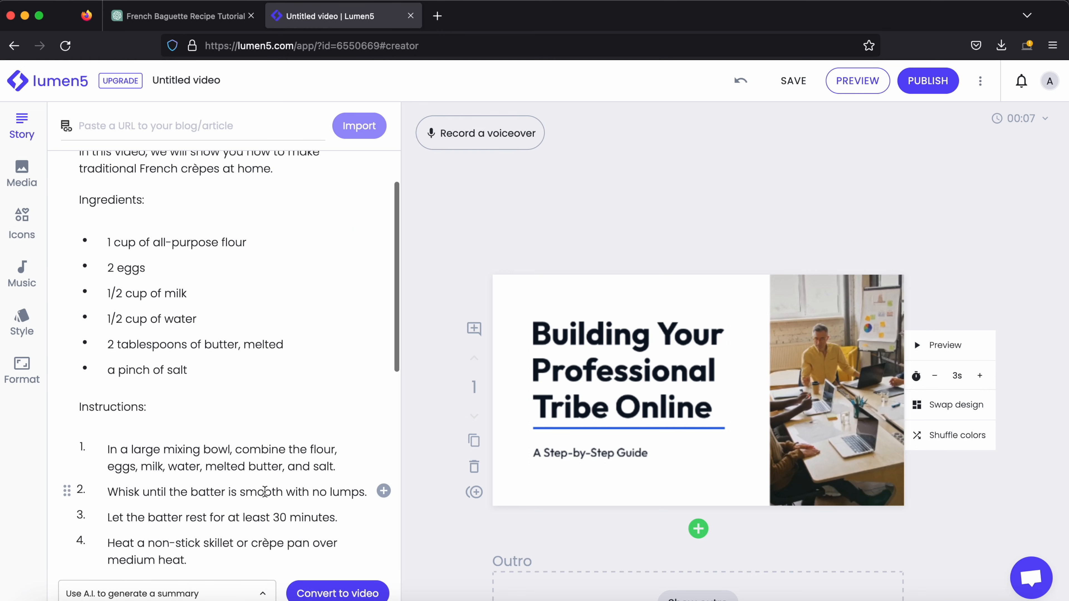
- Convert the story to a video with the option "Use every sentence in the story"
{"action": "scroll", "coordinate": [264, 491], "scroll_direction": "down", "scroll_amount": 1}
{"action": "left_click", "coordinate": [261, 595]}
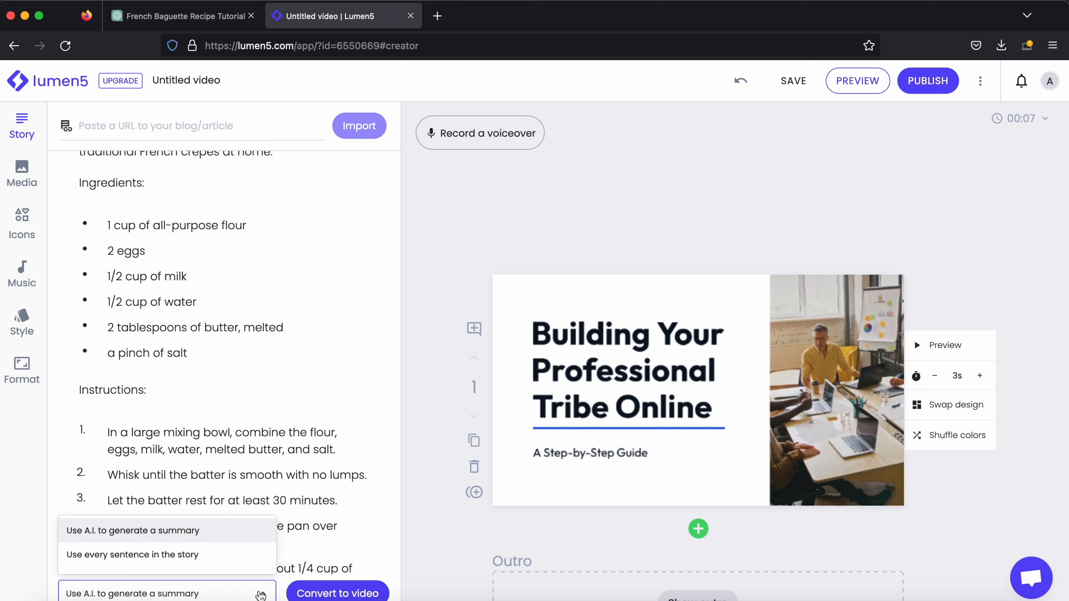
{"action": "left_click", "coordinate": [214, 557]}
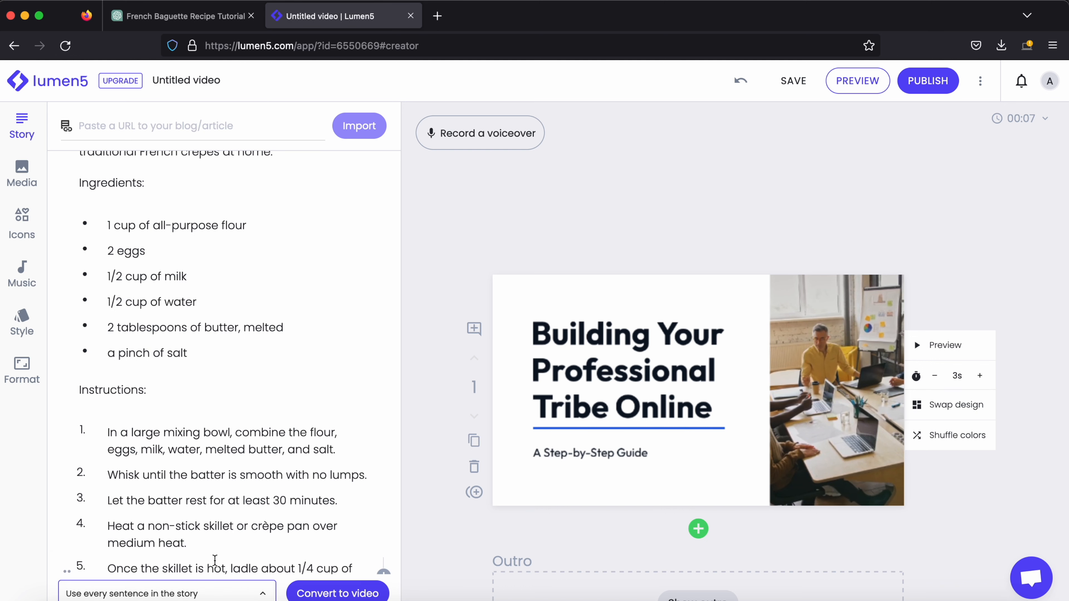
{"action": "left_click", "coordinate": [332, 595]}
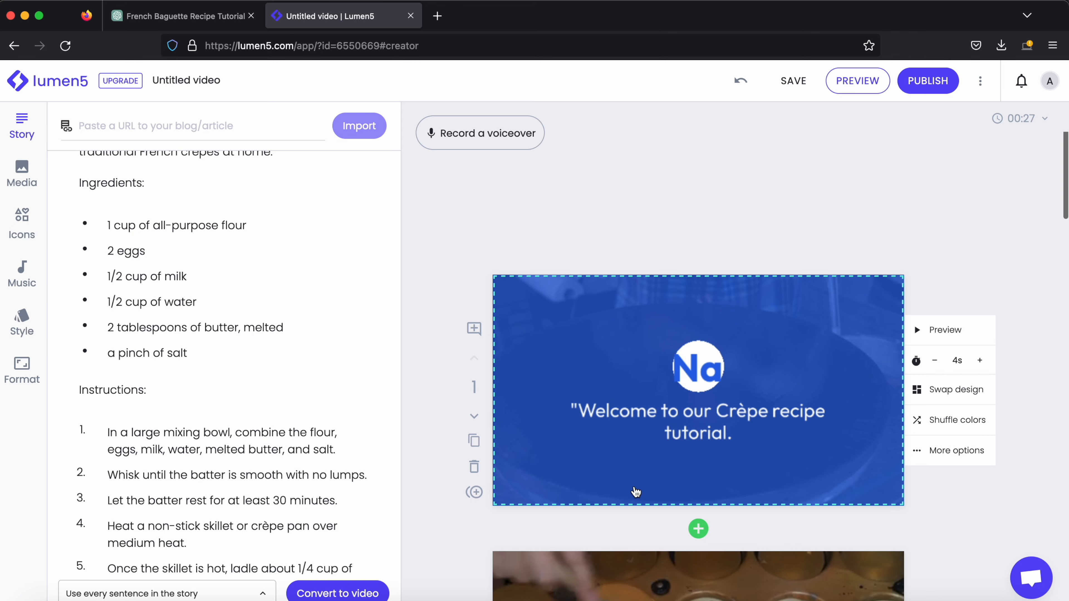
- Examine the first generated scenes, checking their backgrounds and captions
{"action": "scroll", "coordinate": [632, 485], "scroll_direction": "up", "scroll_amount": 3}
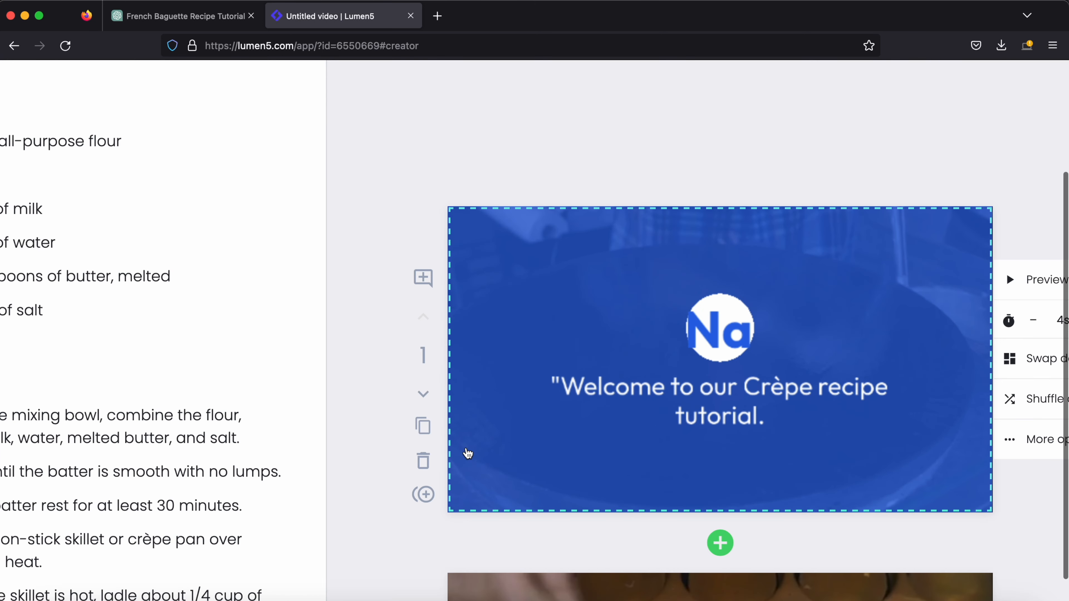
{"action": "right_click", "coordinate": [358, 444]}
{"action": "left_click", "coordinate": [364, 324]}
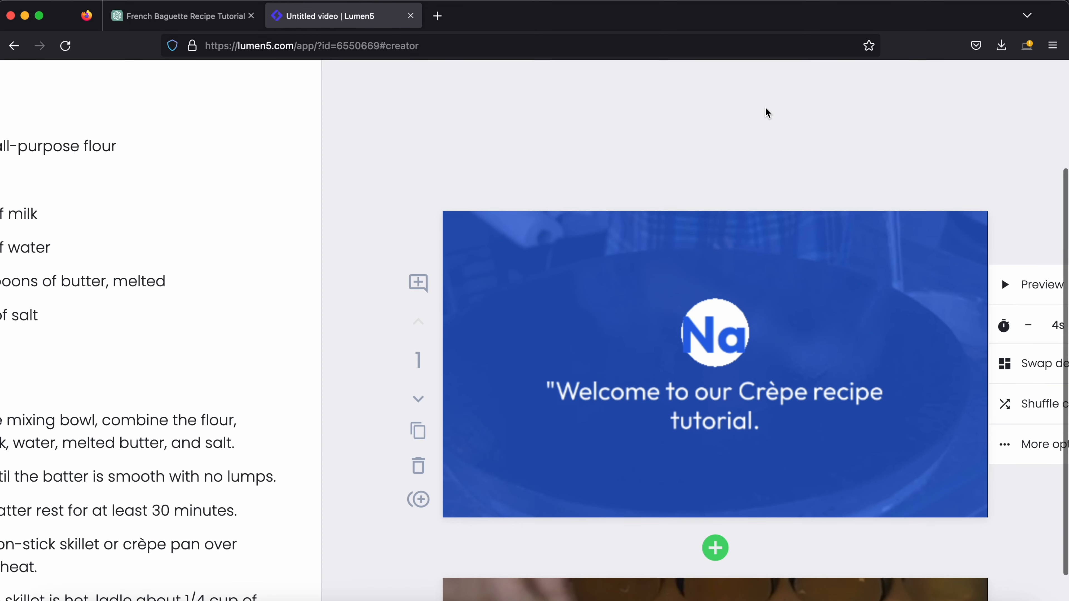
{"action": "scroll", "coordinate": [767, 113], "scroll_direction": "down", "scroll_amount": 3}
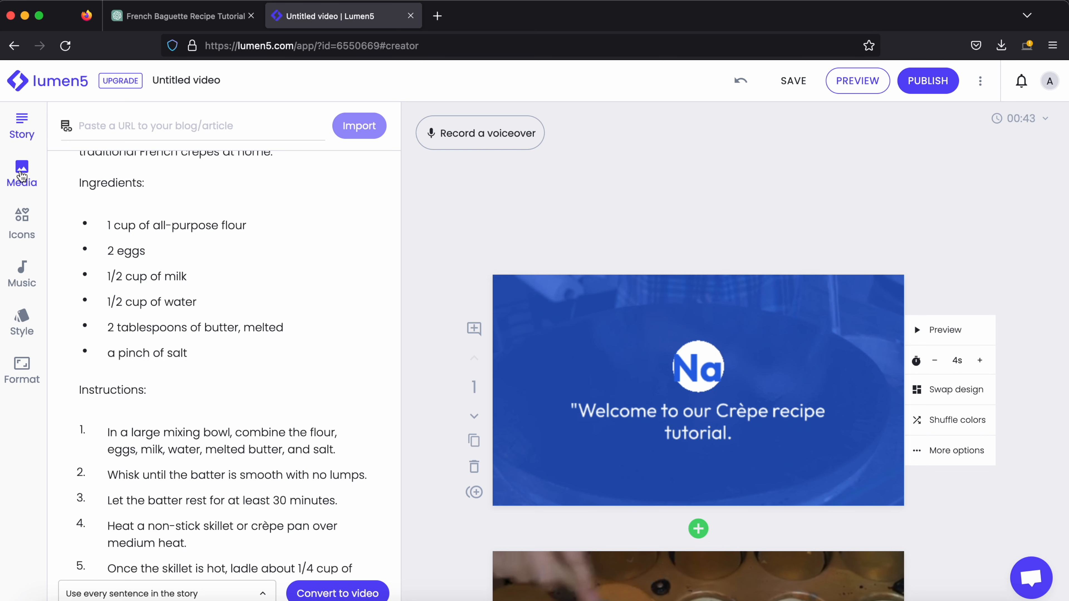
{"action": "left_click", "coordinate": [585, 315]}
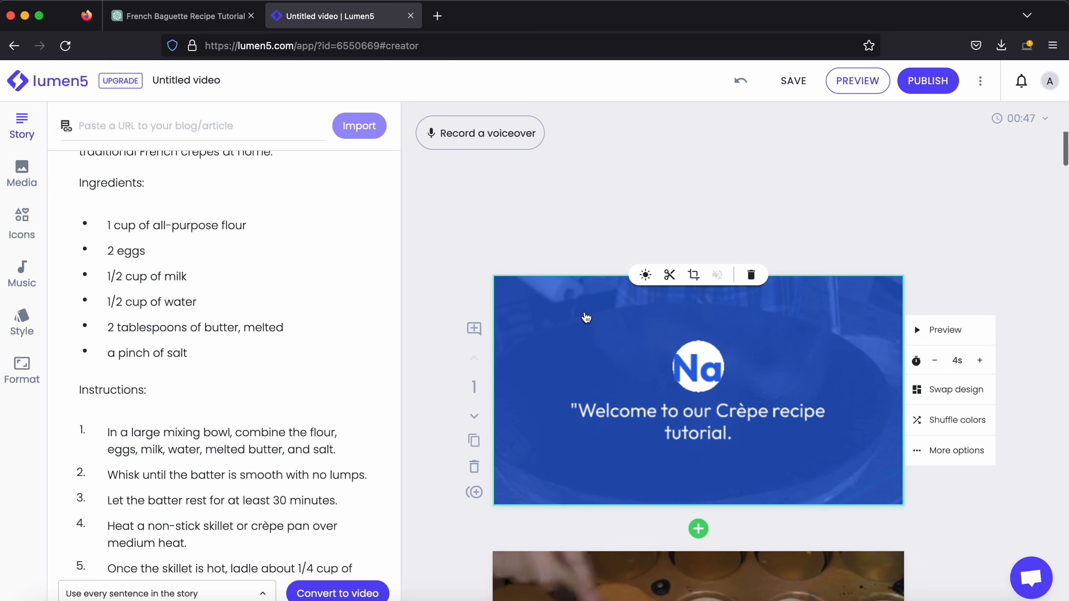
{"action": "scroll", "coordinate": [571, 457], "scroll_direction": "down", "scroll_amount": 5}
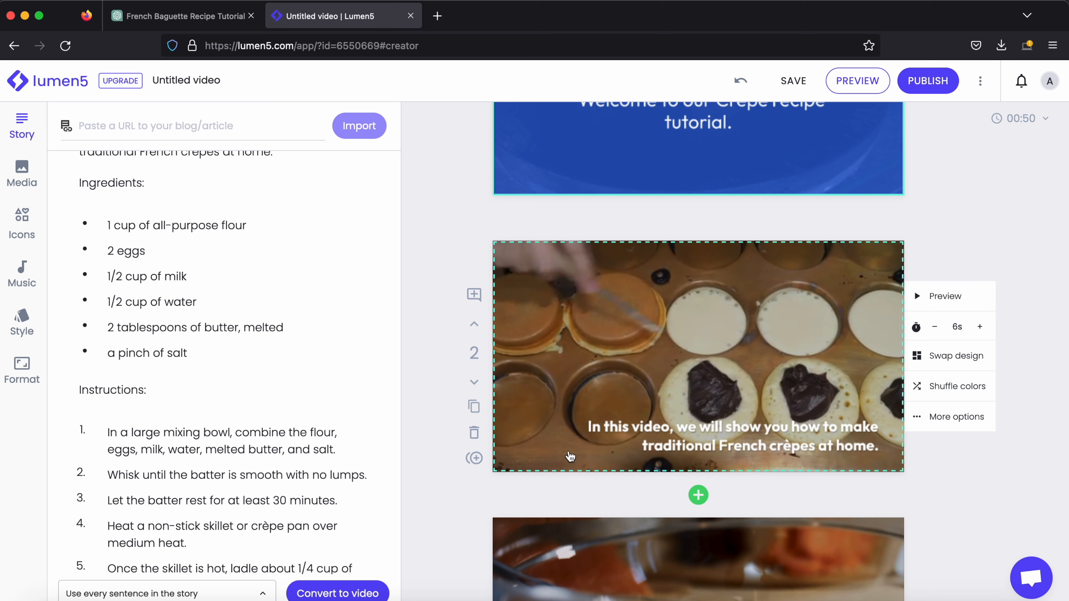
{"action": "scroll", "coordinate": [569, 453], "scroll_direction": "down", "scroll_amount": 3}
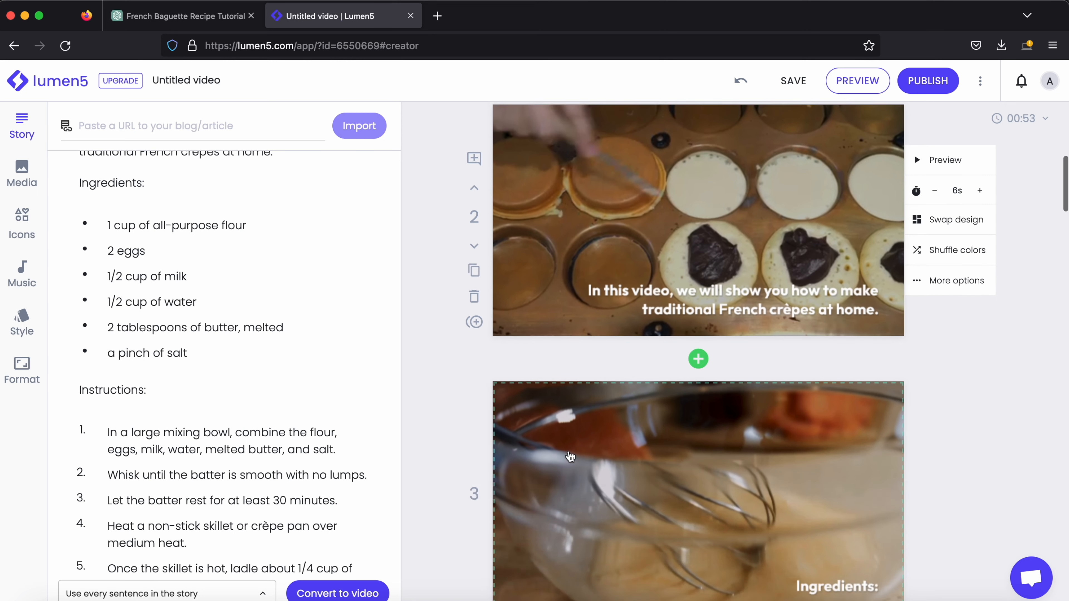
{"action": "scroll", "coordinate": [566, 450], "scroll_direction": "up", "scroll_amount": 6}
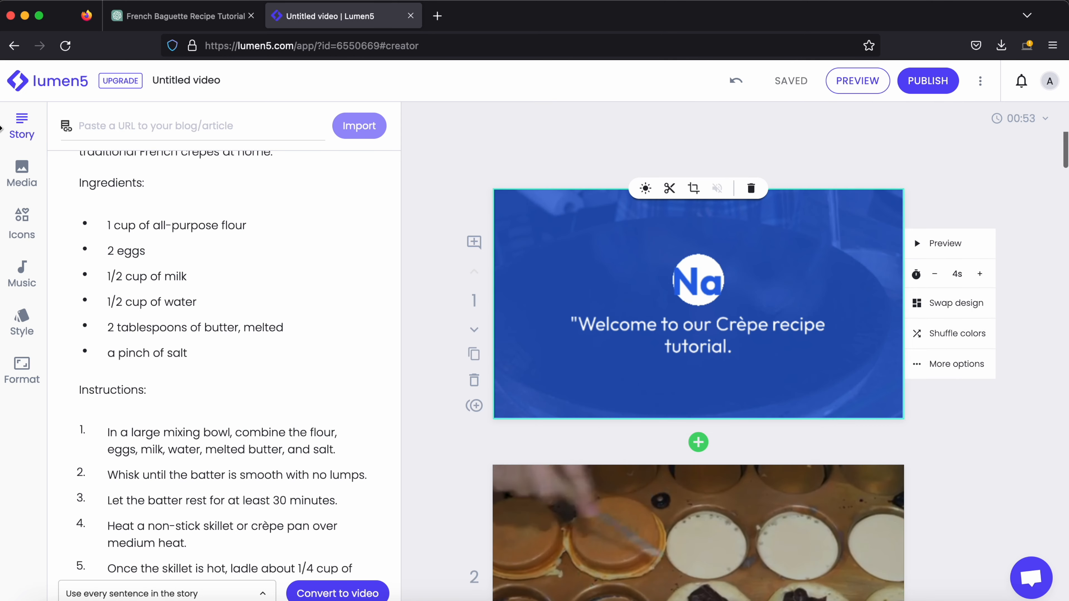
- Search the media library for "crèpe" and set the free clip of a crèpe on a round griddle as the first scene's background
{"action": "left_click", "coordinate": [22, 173]}
{"action": "left_click", "coordinate": [104, 158]}
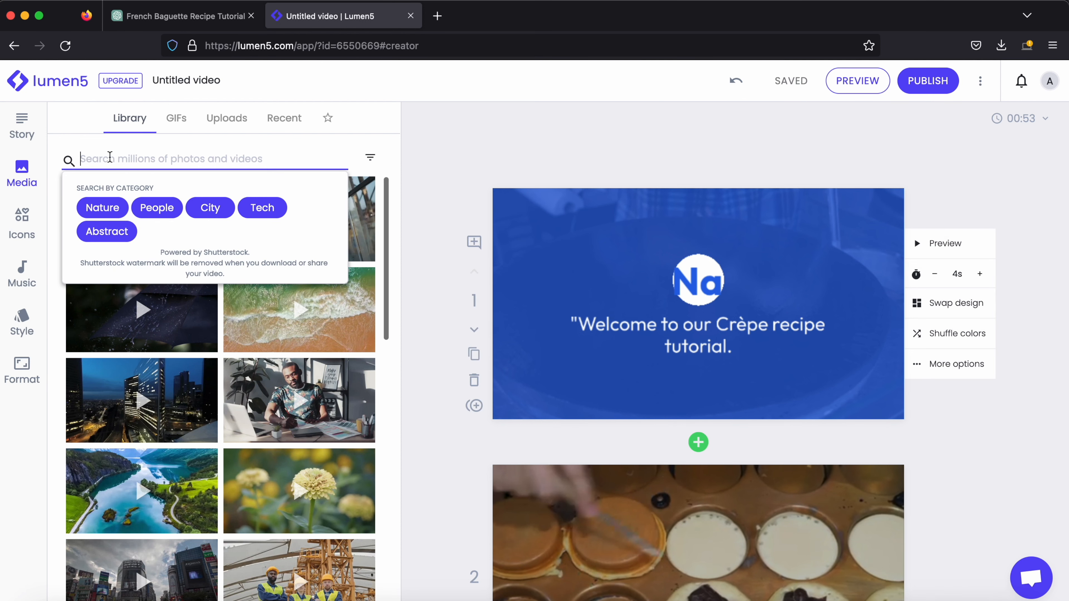
{"action": "type", "text": "crèpe"}
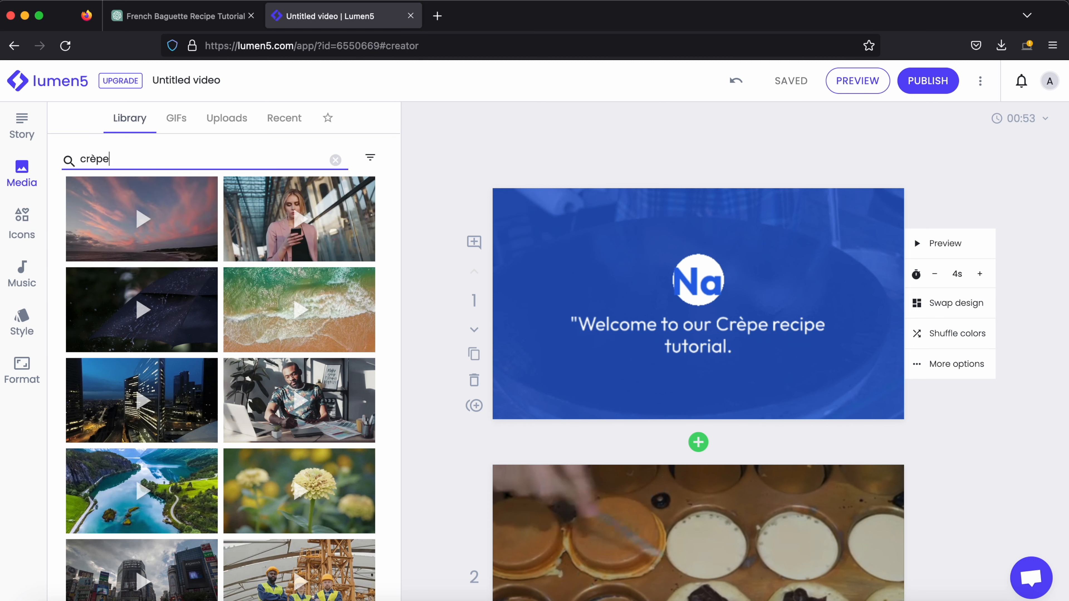
{"action": "key", "text": "Return"}
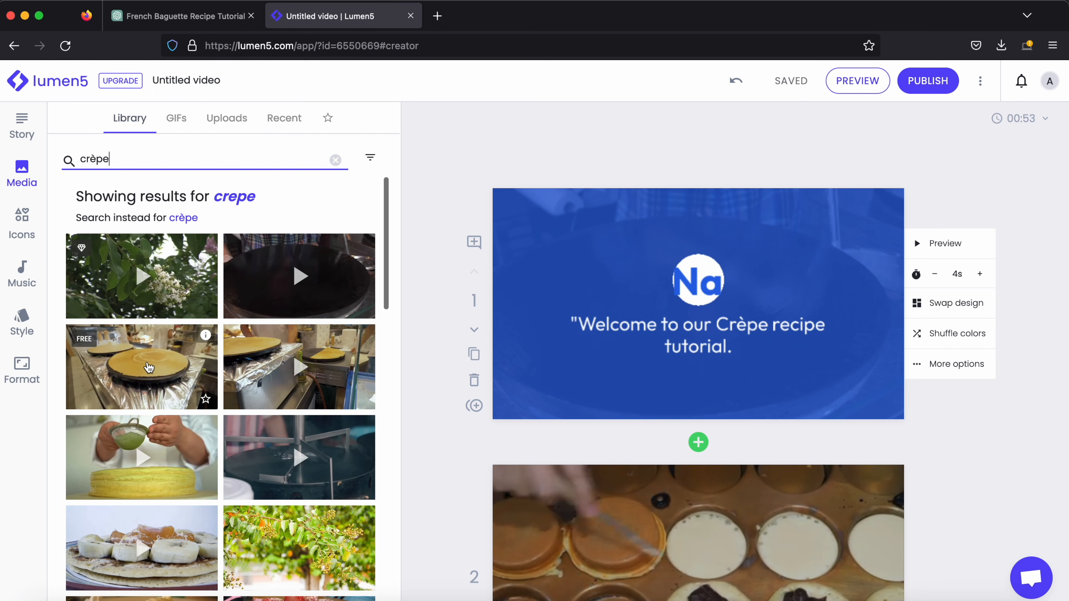
{"action": "left_click", "coordinate": [157, 369]}
{"action": "left_click_drag", "start_coordinate": [157, 369], "coordinate": [645, 274]}
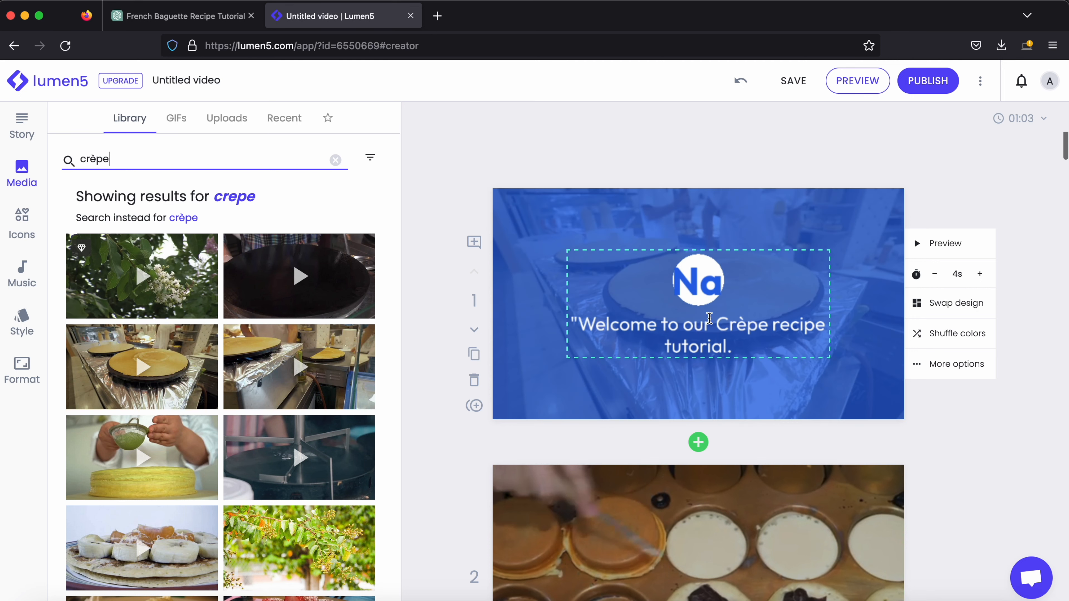
- Delete the circled "Na" text above the welcome line in the first scene and preview the scene
{"action": "left_click", "coordinate": [937, 253]}
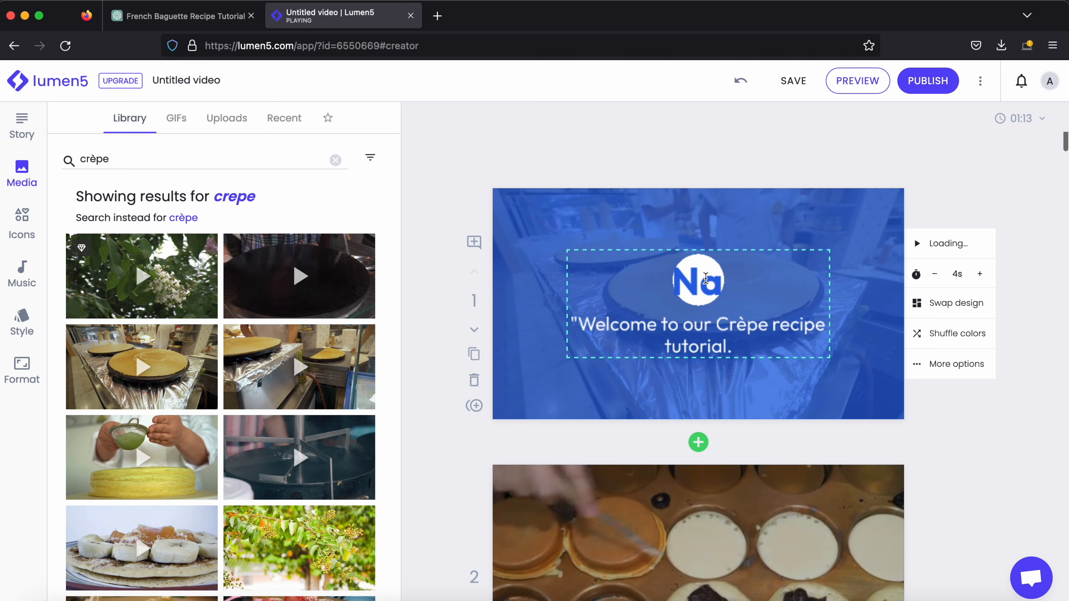
{"action": "double_click", "coordinate": [688, 282]}
{"action": "key", "text": "BackSpace"}
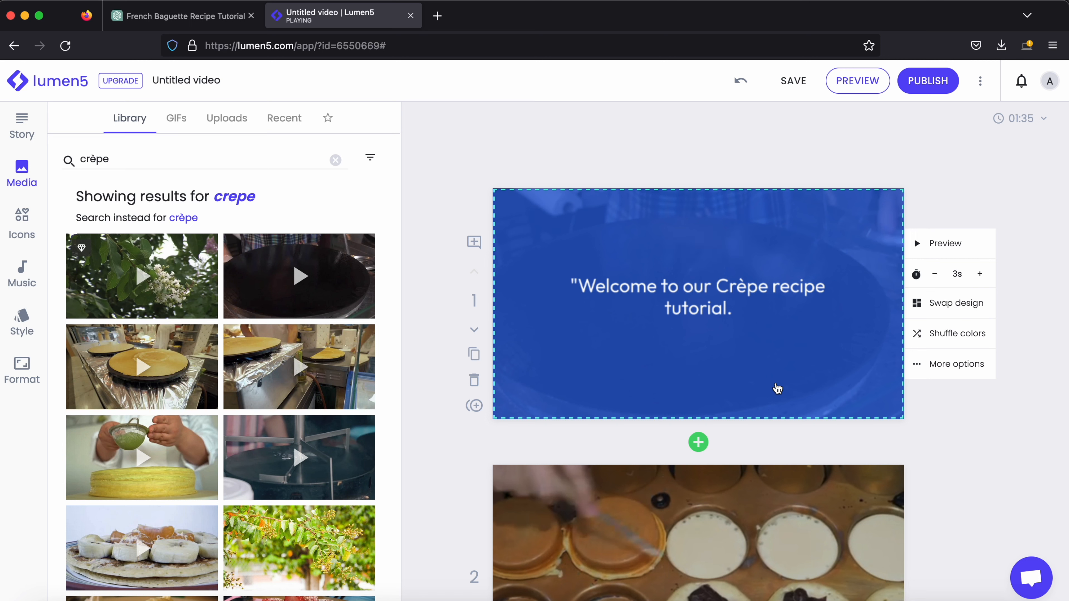
{"action": "left_click", "coordinate": [945, 243]}
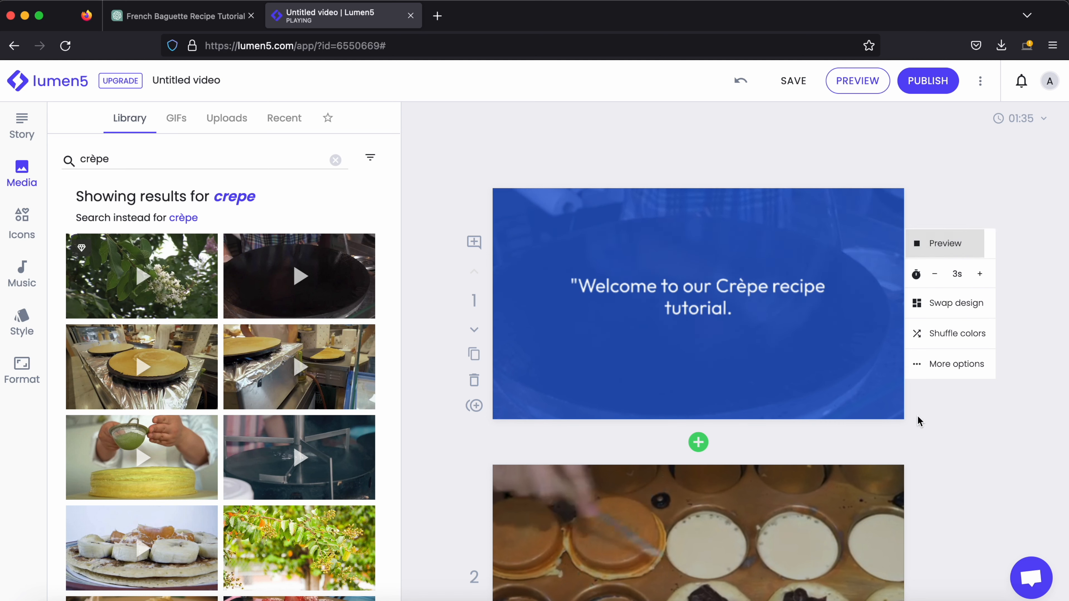
- Shuffle the first scene's colors to orange text on a dark background and lengthen the scene by 3 seconds
{"action": "left_click", "coordinate": [949, 340]}
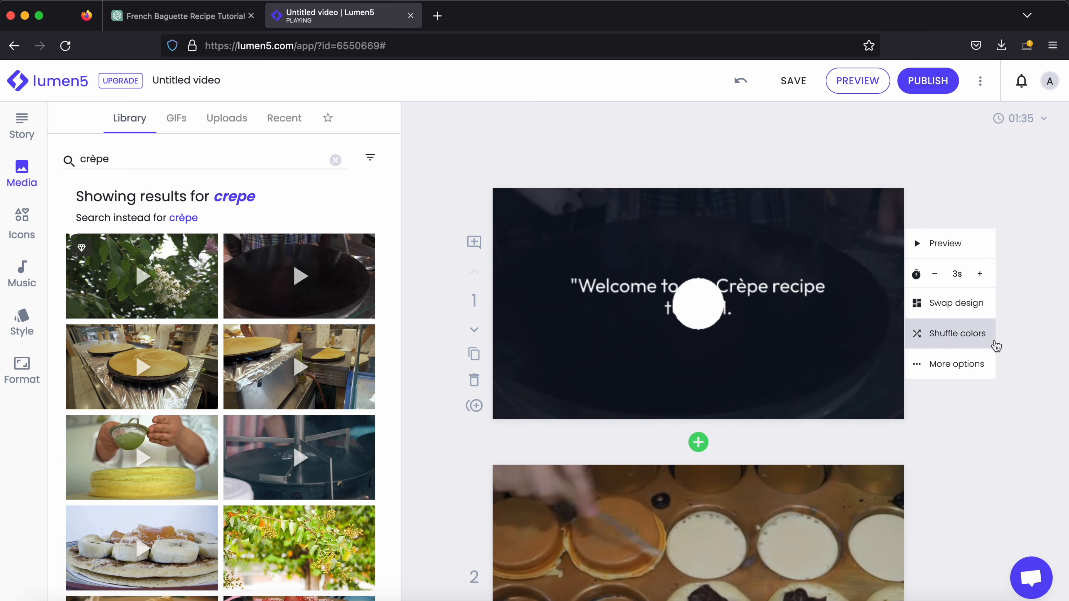
{"action": "left_click", "coordinate": [984, 341]}
{"action": "left_click", "coordinate": [984, 342]}
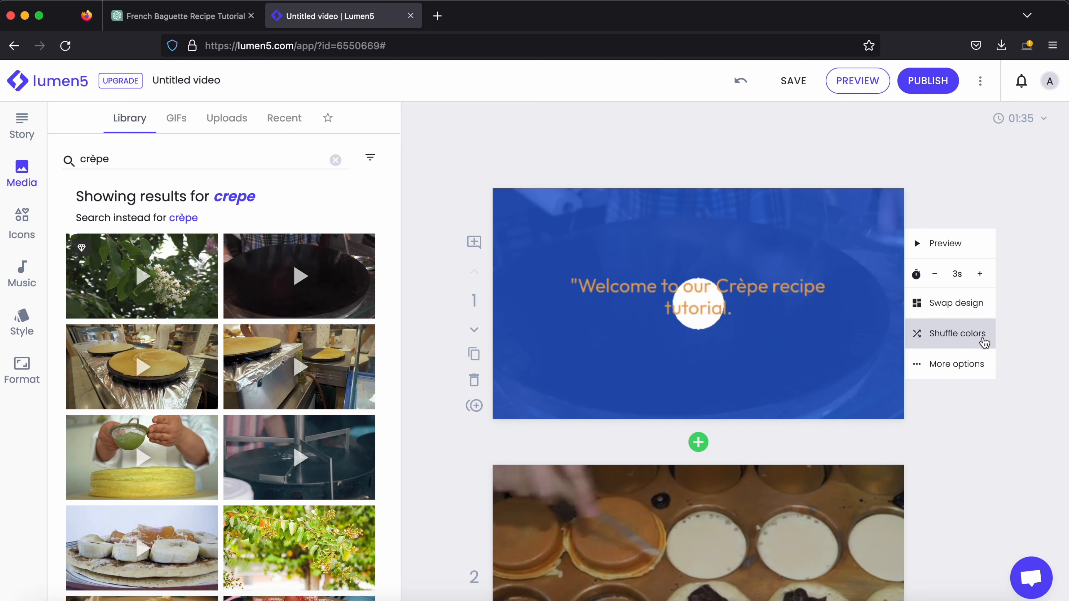
{"action": "left_click", "coordinate": [984, 342]}
{"action": "left_click", "coordinate": [980, 274]}
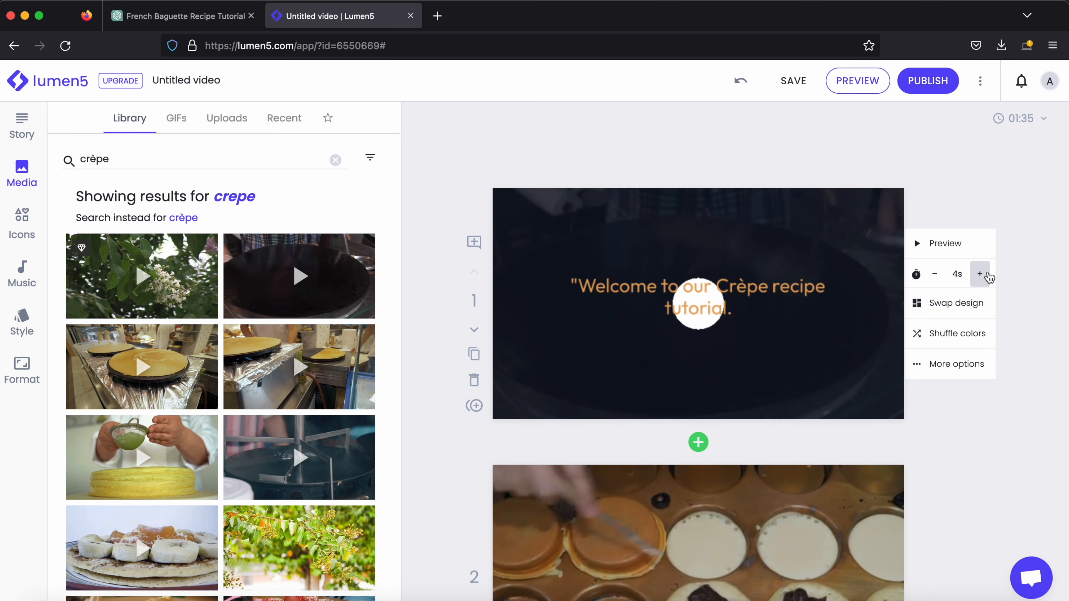
{"action": "left_click", "coordinate": [980, 275]}
{"action": "left_click", "coordinate": [979, 275]}
- Shuffle through the color combinations of the second scene, ending on white caption text
{"action": "scroll", "coordinate": [697, 484], "scroll_direction": "down", "scroll_amount": 5}
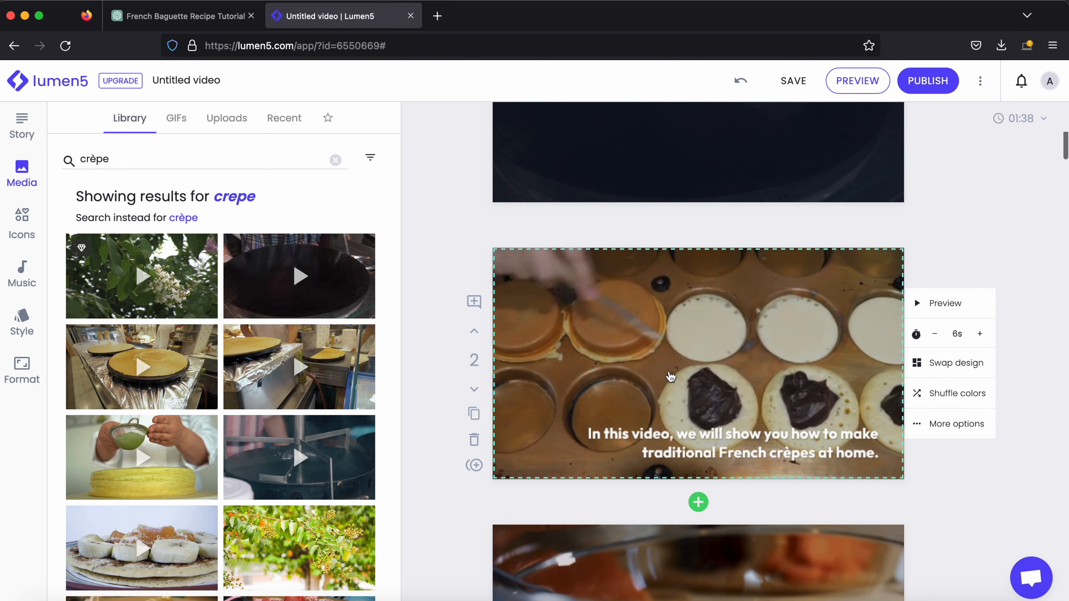
{"action": "left_click", "coordinate": [670, 357]}
{"action": "scroll", "coordinate": [673, 353], "scroll_direction": "down", "scroll_amount": 2}
{"action": "left_click", "coordinate": [944, 336]}
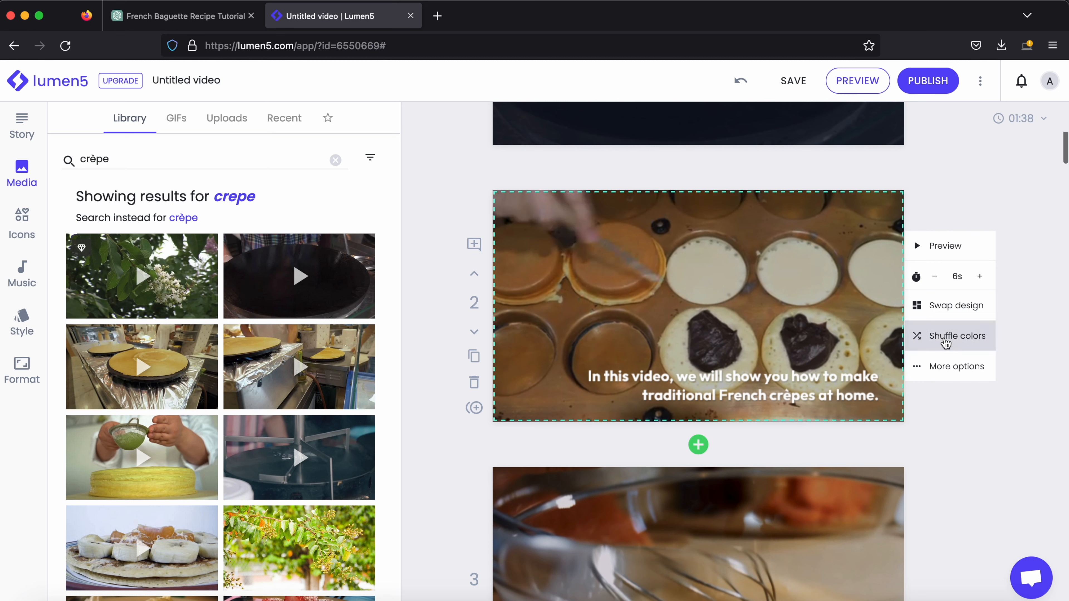
{"action": "left_click", "coordinate": [946, 342]}
{"action": "left_click", "coordinate": [945, 342]}
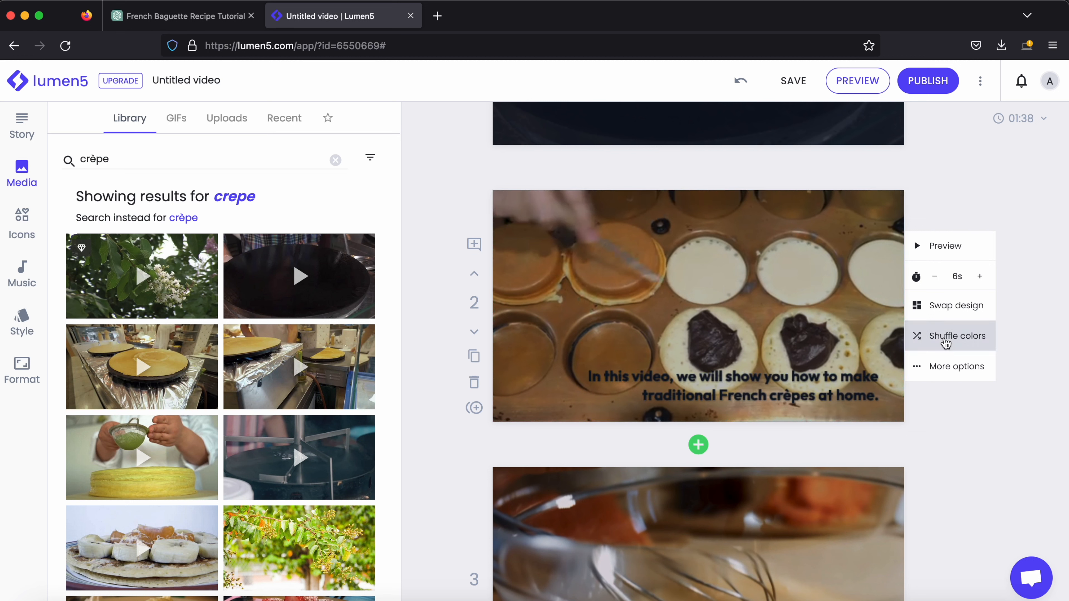
{"action": "left_click", "coordinate": [946, 342]}
{"action": "left_click", "coordinate": [946, 341]}
{"action": "left_click", "coordinate": [946, 341]}
{"action": "left_click", "coordinate": [945, 342]}
{"action": "left_click", "coordinate": [945, 342]}
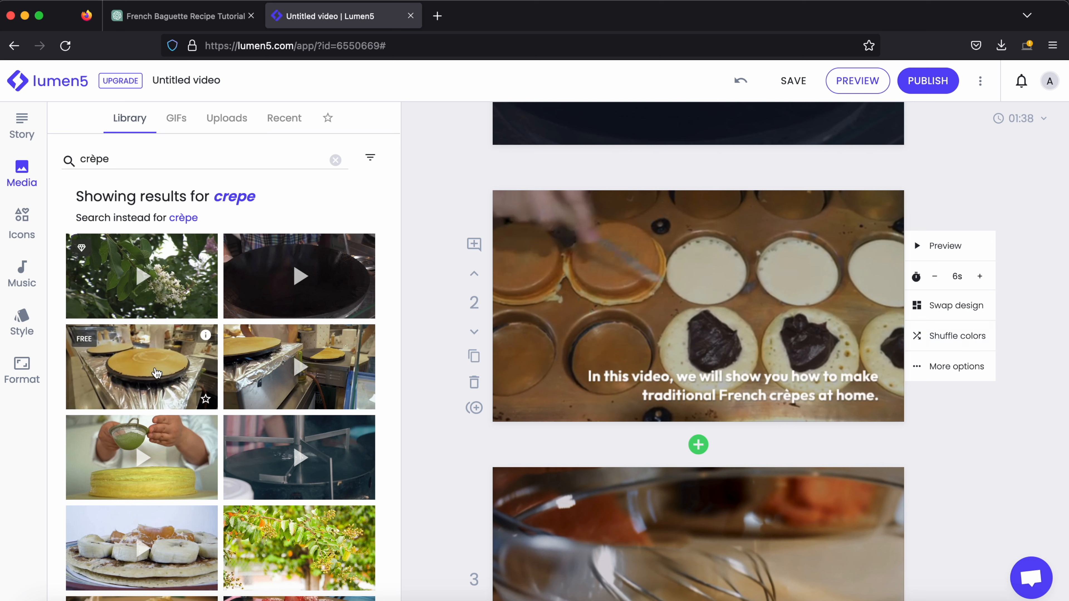
- Replace the second scene's background with the clip of green powder being sifted over a yellow crèpe cake
{"action": "scroll", "coordinate": [156, 373], "scroll_direction": "down", "scroll_amount": 2}
{"action": "left_click_drag", "start_coordinate": [149, 417], "coordinate": [693, 290]}
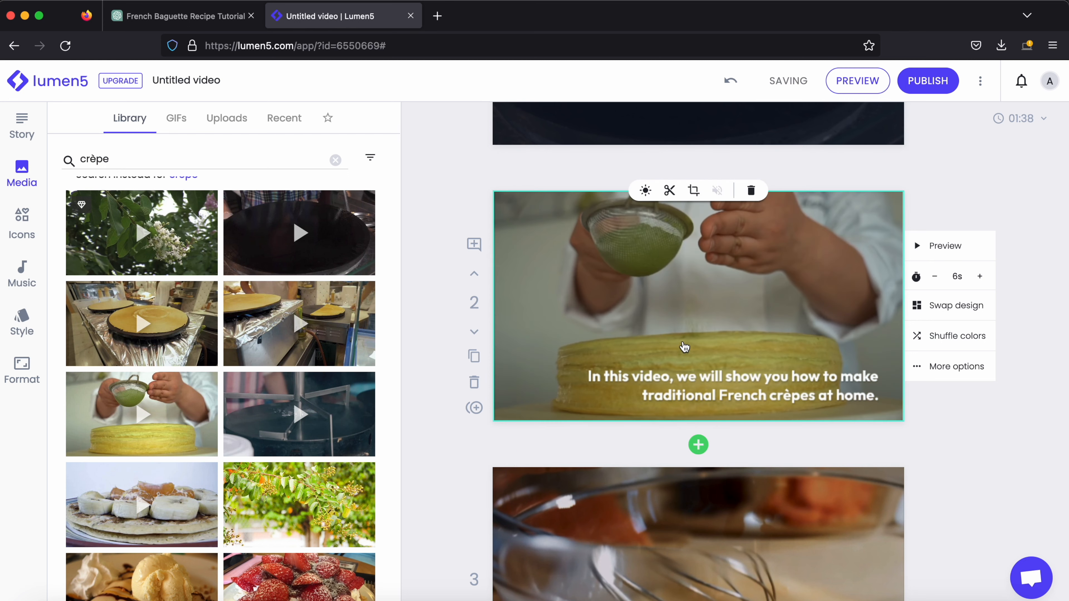
- Search the media library for "flour" and place the clip of a white flour pile in the "1 cup of all-purpose flour" scene
{"action": "scroll", "coordinate": [684, 346], "scroll_direction": "down", "scroll_amount": 10}
{"action": "triple_click", "coordinate": [251, 159]}
{"action": "type", "text": "flour"}
{"action": "key", "text": "Return"}
{"action": "scroll", "coordinate": [198, 518], "scroll_direction": "down", "scroll_amount": 5}
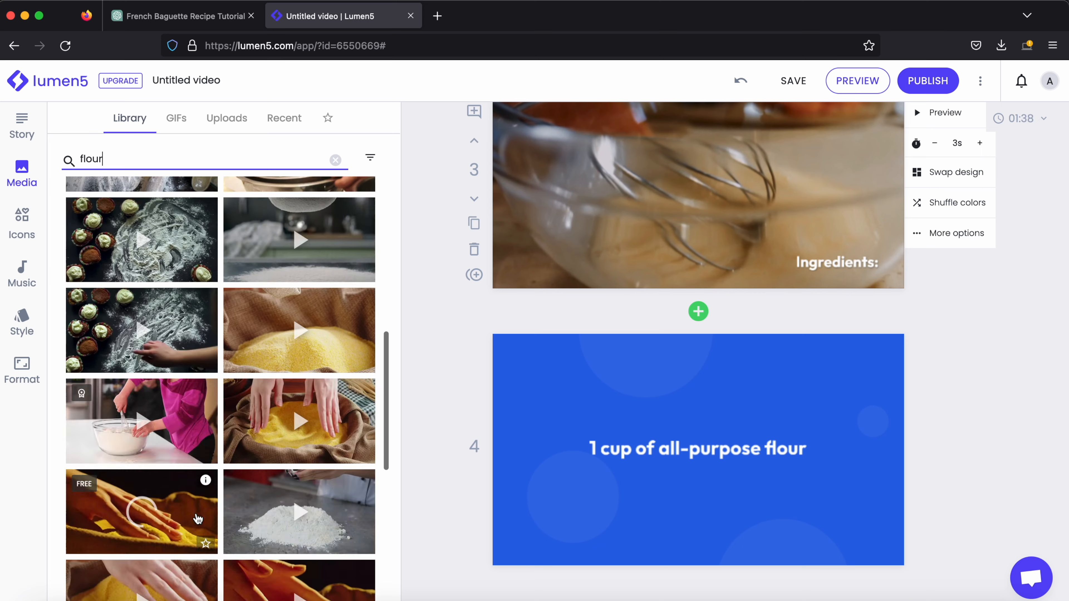
{"action": "left_click_drag", "start_coordinate": [295, 513], "coordinate": [668, 494]}
- Search the media library for "eggs", refine the search to "egg", and place an egg clip in the "2 eggs" scene
{"action": "scroll", "coordinate": [668, 495], "scroll_direction": "down", "scroll_amount": 10}
{"action": "triple_click", "coordinate": [139, 159]}
{"action": "type", "text": "eggs"}
{"action": "key", "text": "Return"}
{"action": "scroll", "coordinate": [342, 341], "scroll_direction": "down", "scroll_amount": 8}
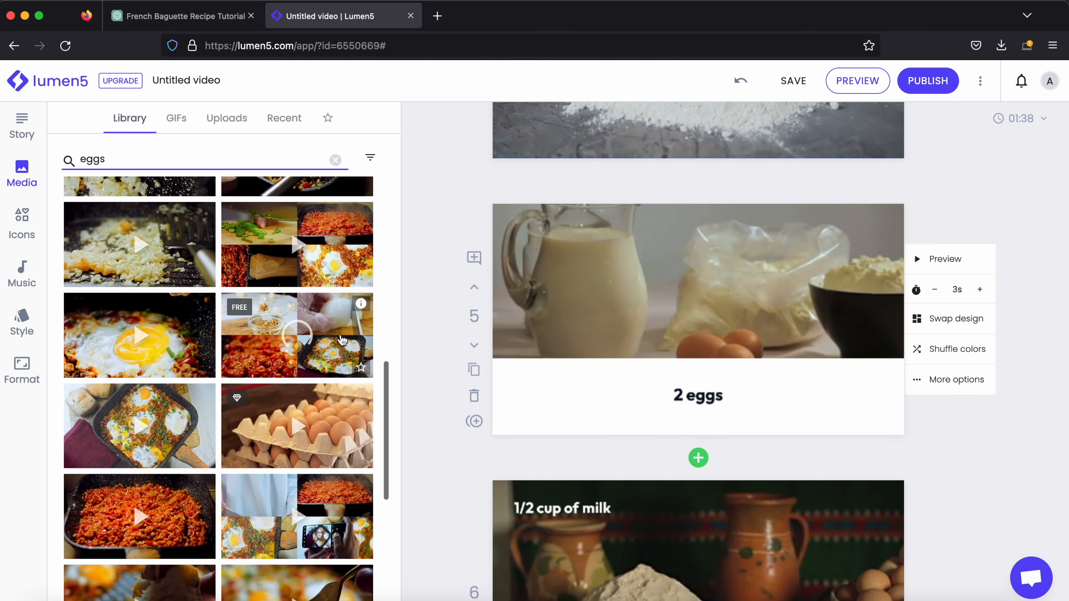
{"action": "key", "text": "BackSpace"}
{"action": "left_click", "coordinate": [172, 162]}
{"action": "key", "text": "Return"}
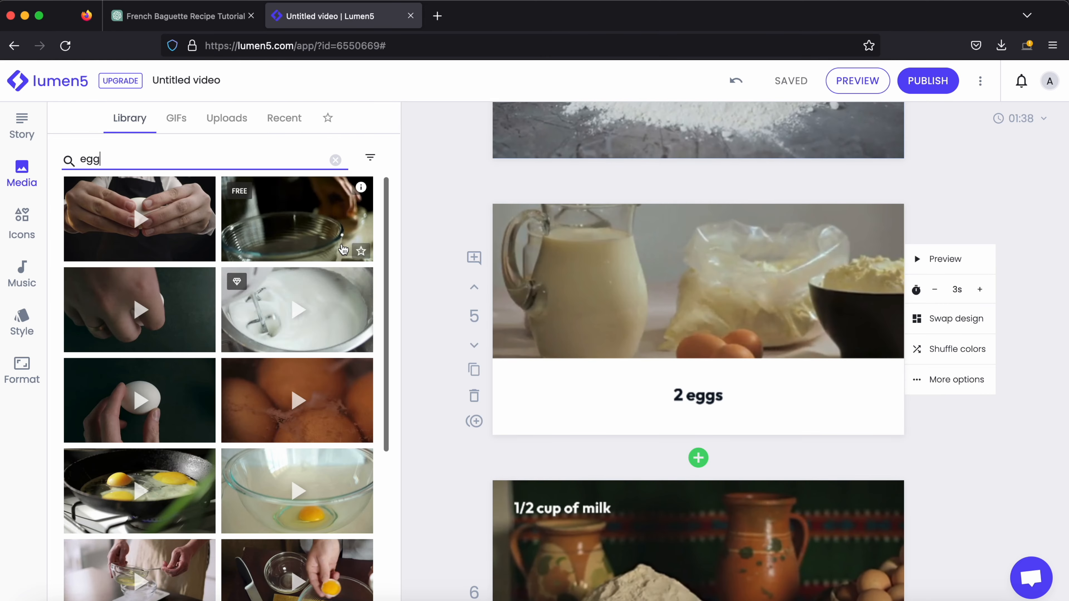
{"action": "scroll", "coordinate": [293, 396], "scroll_direction": "down", "scroll_amount": 10}
{"action": "left_click_drag", "start_coordinate": [146, 291], "coordinate": [670, 353]}
- Search the media library for "cup of milk", shorten the search term, and place a clip in the "1/2 cup of milk" scene
{"action": "scroll", "coordinate": [670, 353], "scroll_direction": "down", "scroll_amount": 6}
{"action": "triple_click", "coordinate": [138, 159]}
{"action": "type", "text": "cu"}
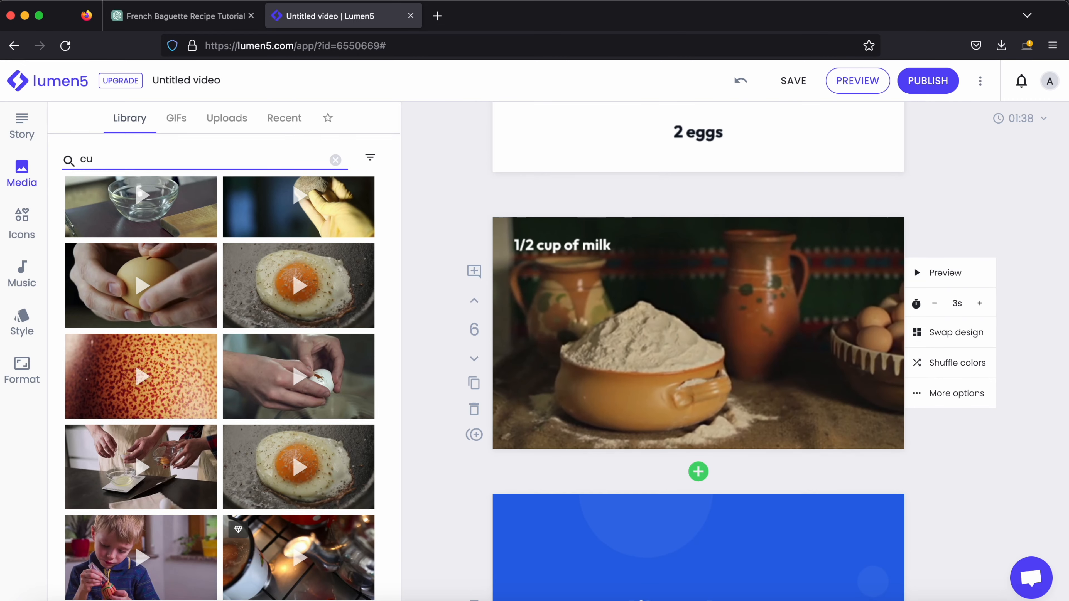
{"action": "type", "text": "p of milk"}
{"action": "key", "text": "Return"}
{"action": "scroll", "coordinate": [219, 379], "scroll_direction": "down", "scroll_amount": 5}
{"action": "left_click_drag", "start_coordinate": [114, 159], "coordinate": [77, 159]}
{"action": "key", "text": "BackSpace"}
{"action": "key", "text": "Return"}
{"action": "left_click_drag", "start_coordinate": [143, 401], "coordinate": [673, 336]}
- Search the media library for "water" to find a clip for the "1/2 cup of water" scene
{"action": "scroll", "coordinate": [673, 337], "scroll_direction": "down", "scroll_amount": 8}
{"action": "triple_click", "coordinate": [86, 159]}
{"action": "type", "text": "water"}
{"action": "key", "text": "Return"}
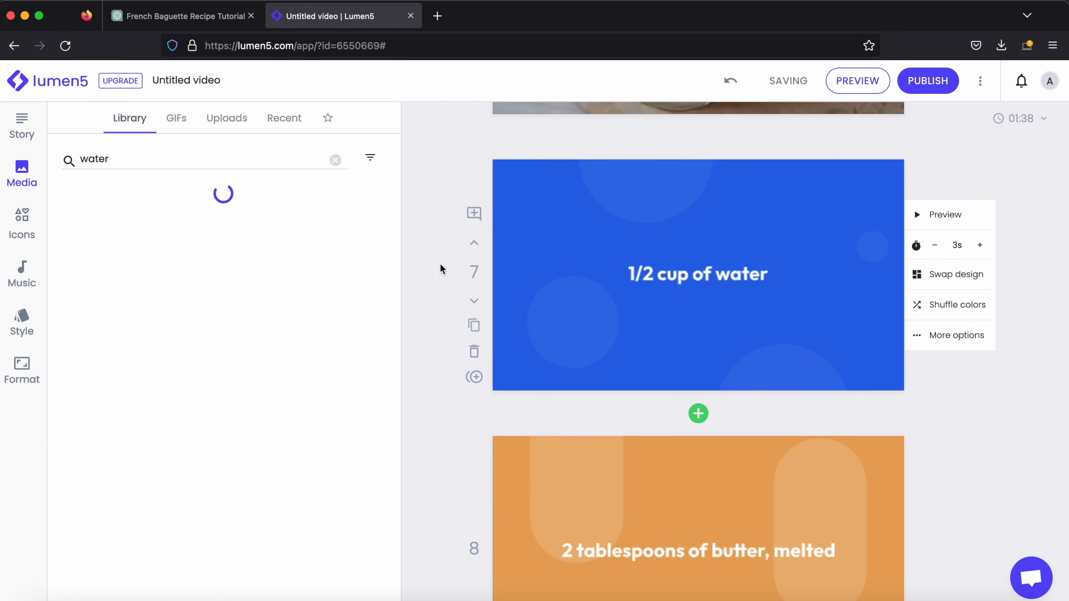
- Look through the remaining recipe scenes and play a preview of the whole video, closing it when done
{"action": "scroll", "coordinate": [537, 331], "scroll_direction": "down", "scroll_amount": 10}
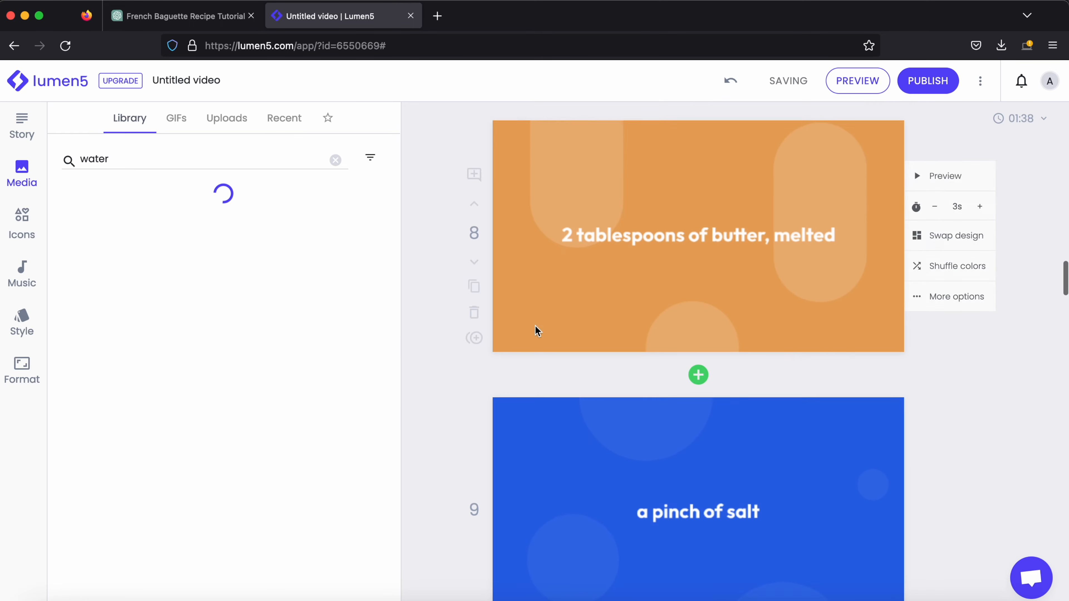
{"action": "scroll", "coordinate": [537, 332], "scroll_direction": "down", "scroll_amount": 3}
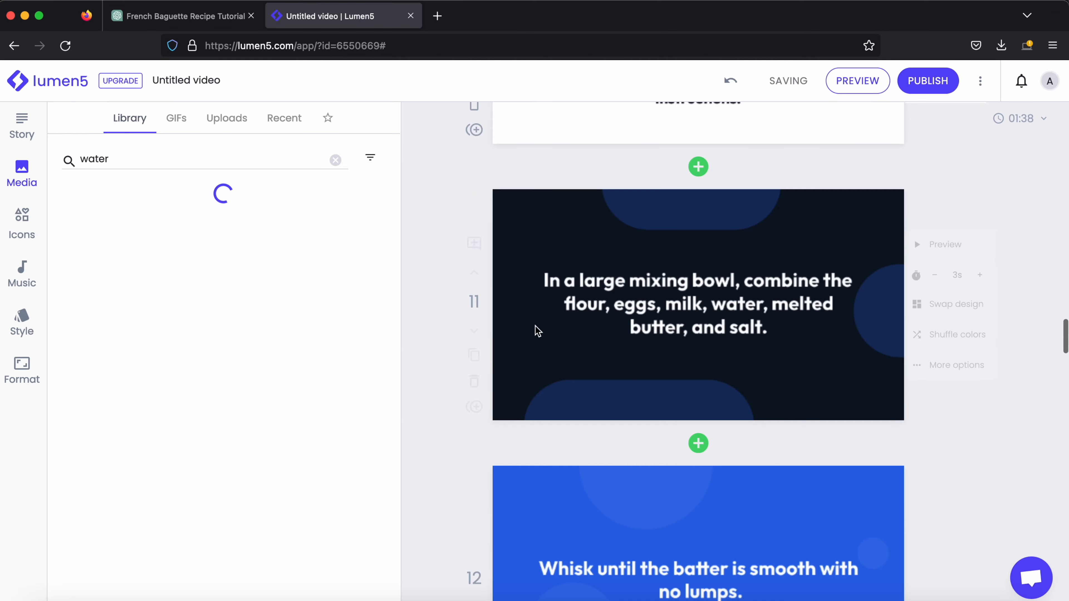
{"action": "scroll", "coordinate": [537, 331], "scroll_direction": "up", "scroll_amount": 20}
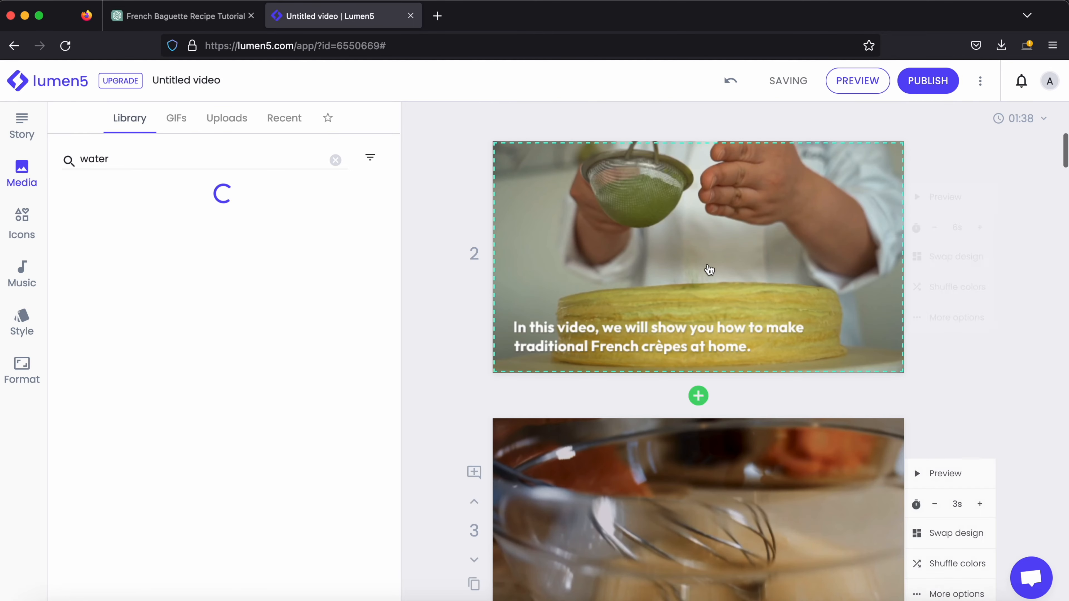
{"action": "left_click", "coordinate": [854, 83]}
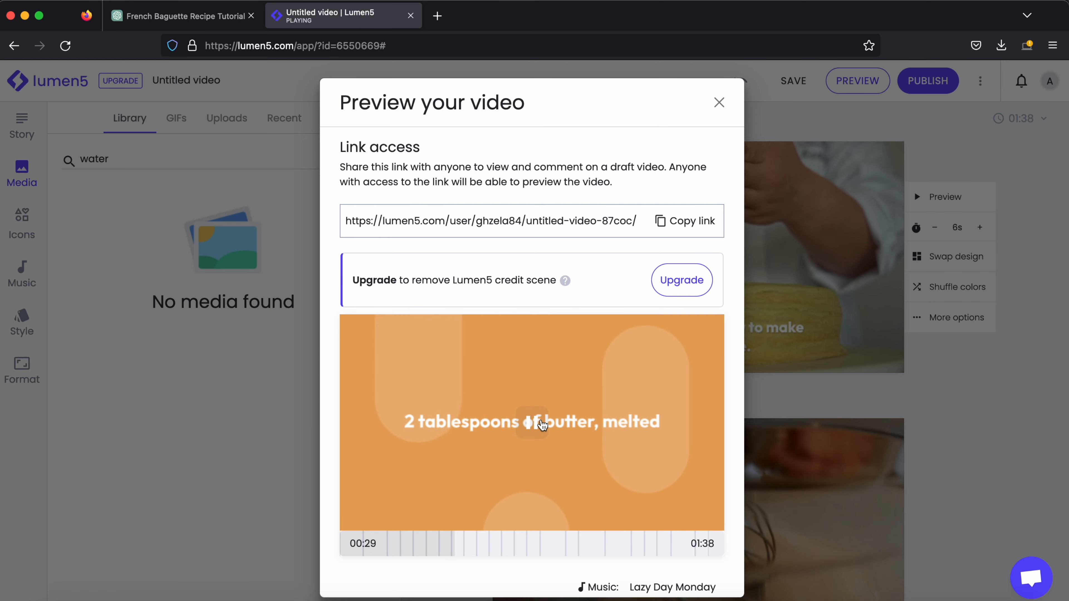
{"action": "left_click", "coordinate": [230, 205]}
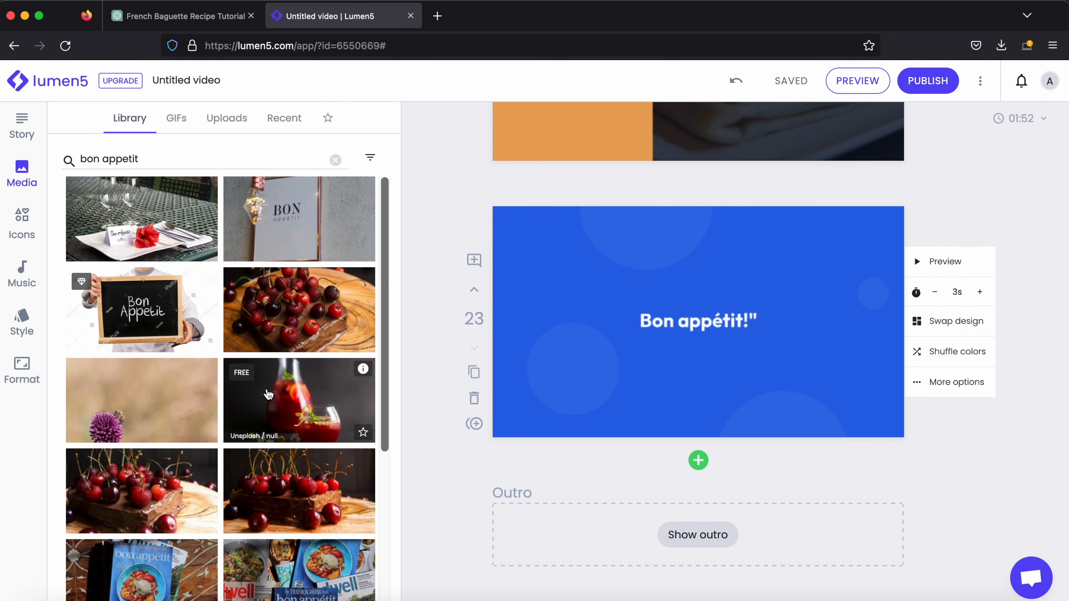
- Place the framed "BON appétit" sign photo in the final "Bon appétit!" scene and give its caption a purple background
{"action": "scroll", "coordinate": [298, 230], "scroll_direction": "down", "scroll_amount": 10}
{"action": "scroll", "coordinate": [298, 229], "scroll_direction": "up", "scroll_amount": 10}
{"action": "left_click_drag", "start_coordinate": [298, 229], "coordinate": [715, 419]}
{"action": "left_click", "coordinate": [637, 314]}
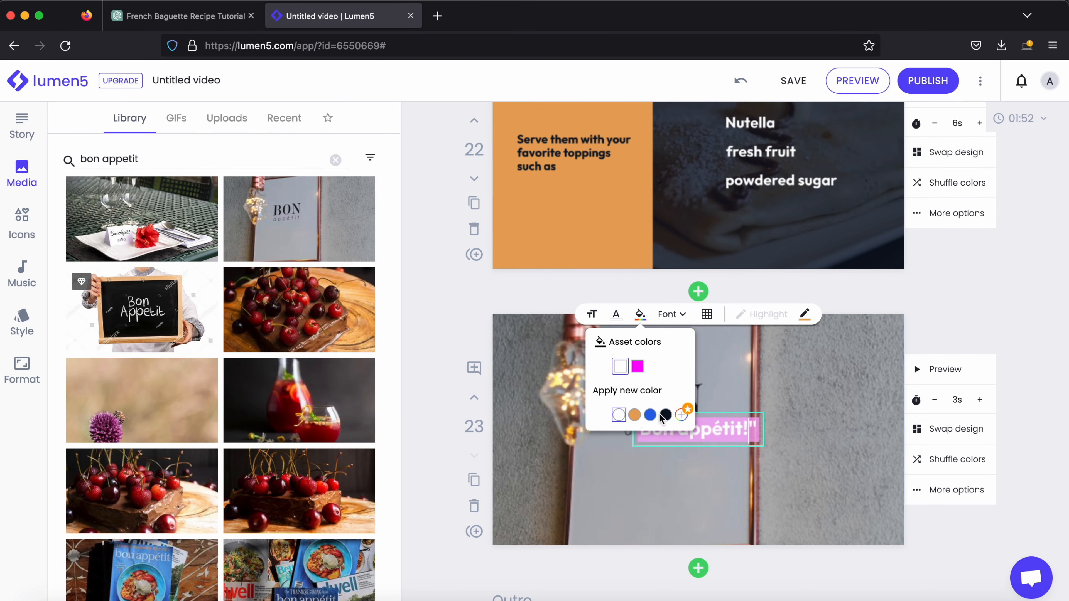
{"action": "left_click", "coordinate": [714, 398]}
{"action": "scroll", "coordinate": [799, 442], "scroll_direction": "down", "scroll_amount": 5}
- Preview the edited video through to the closing "Bon appétit!" scene and close the preview
{"action": "scroll", "coordinate": [875, 286], "scroll_direction": "up", "scroll_amount": 20}
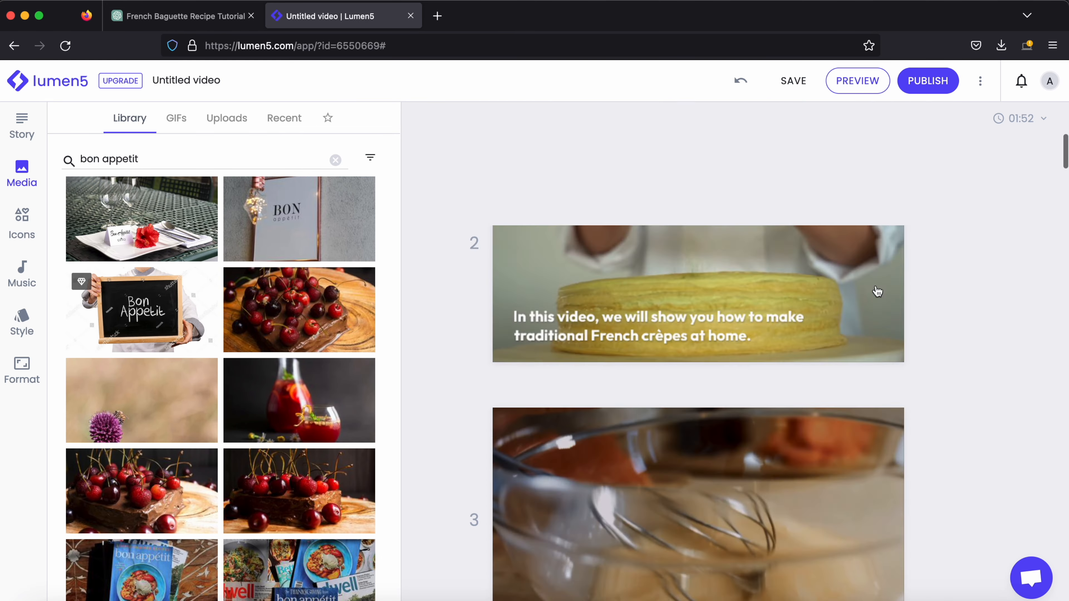
{"action": "left_click", "coordinate": [861, 82]}
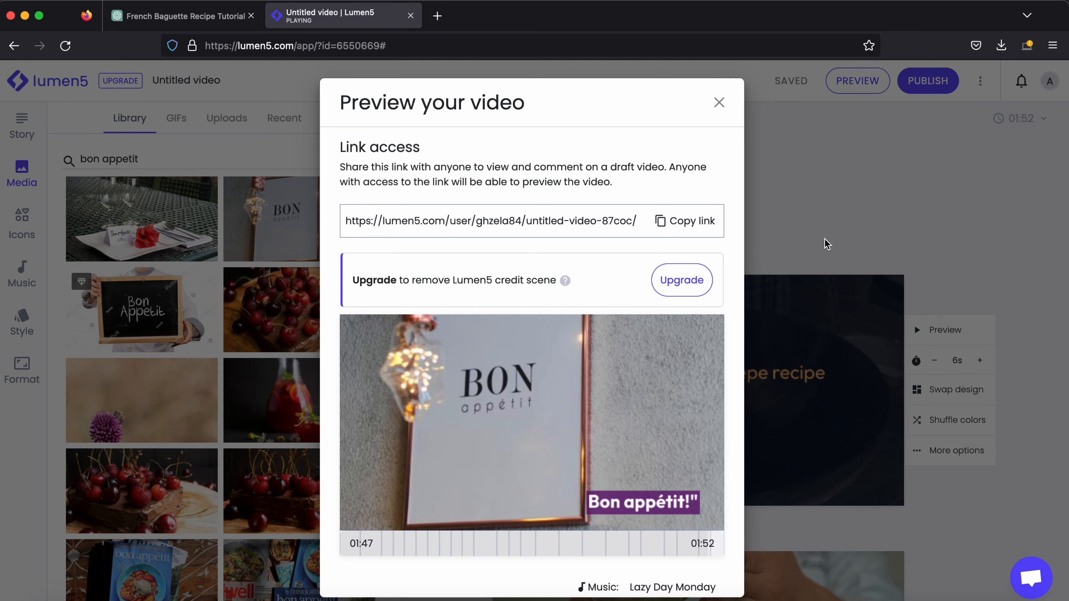
{"action": "left_click", "coordinate": [781, 256]}
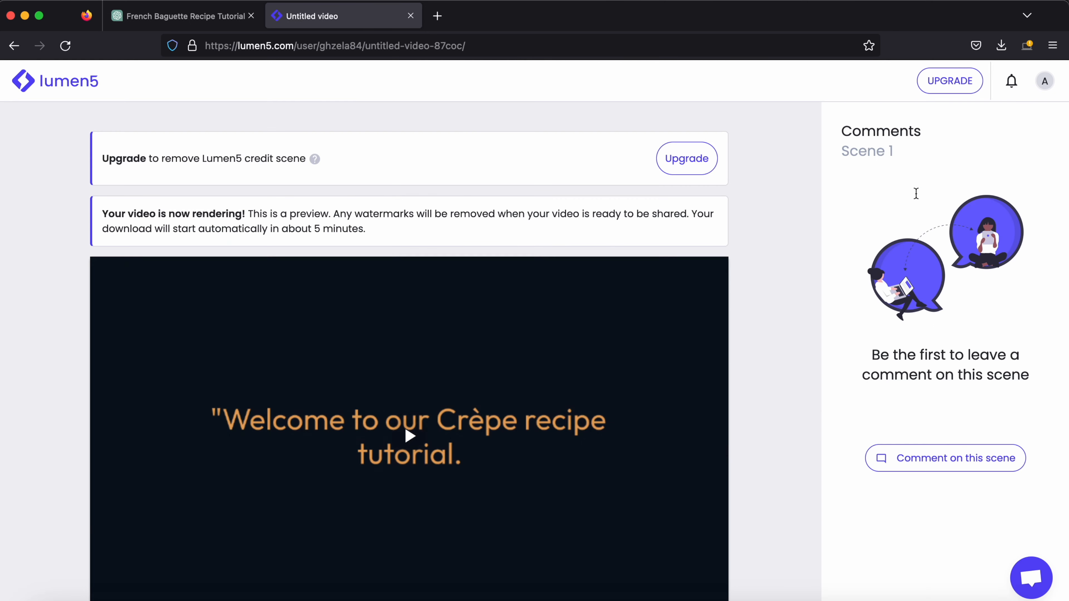
- Check the published video's page and open the downloaded file Untitled_video(1).mp4
{"action": "scroll", "coordinate": [722, 349], "scroll_direction": "down", "scroll_amount": 5}
{"action": "scroll", "coordinate": [722, 348], "scroll_direction": "down", "scroll_amount": 2}
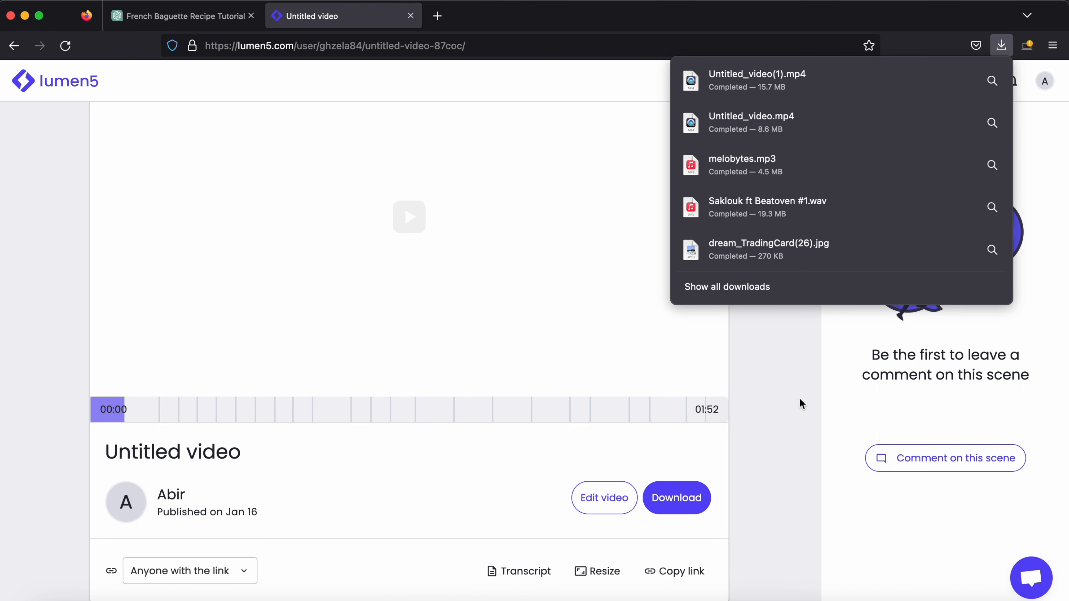
{"action": "left_click", "coordinate": [755, 96]}
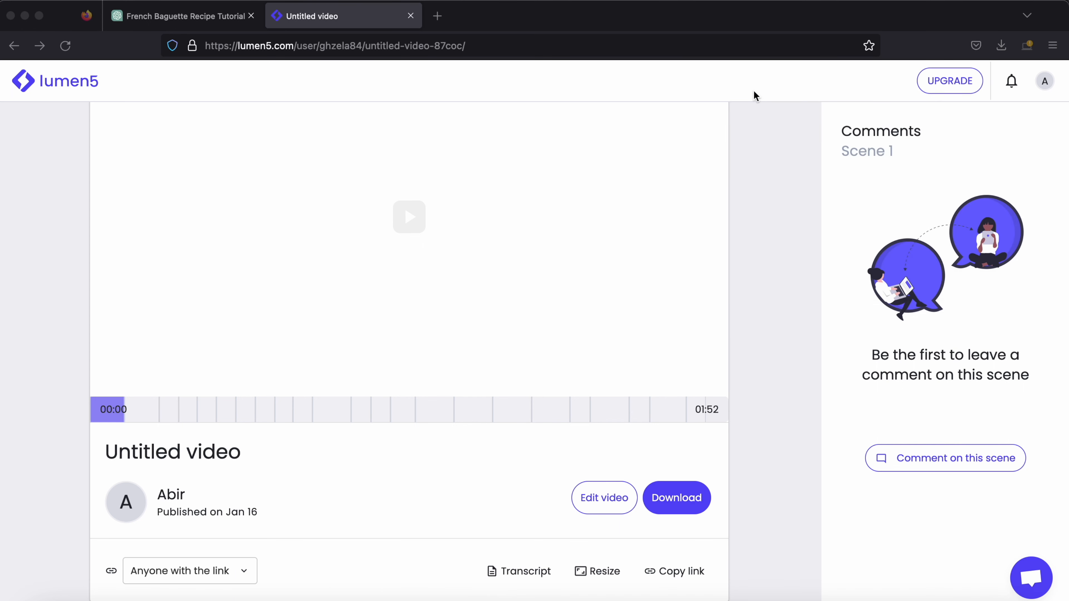